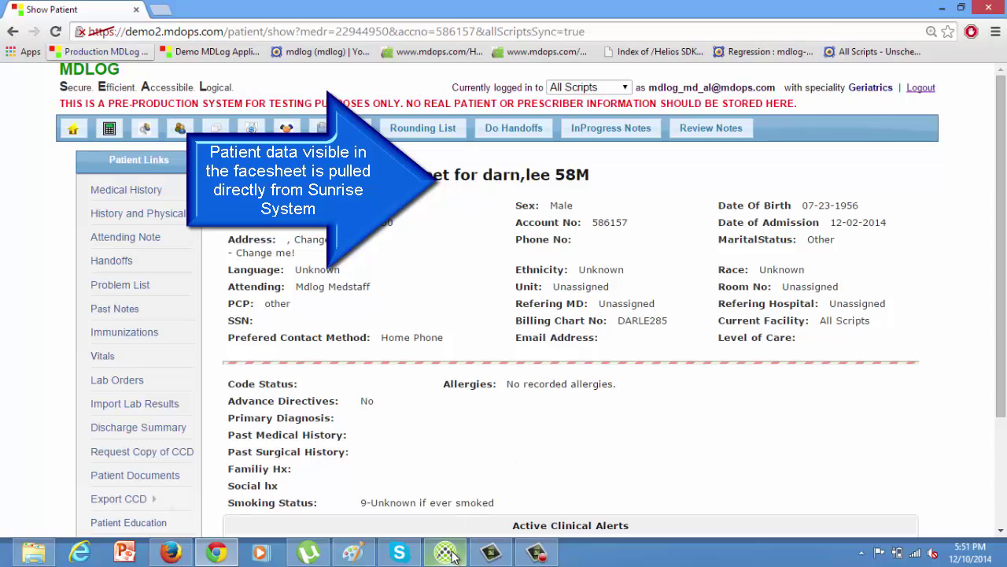
- Switch to Allscripts Gateway, select the matching patient in the visit list and review the patient's recorded health issues
click(445, 552)
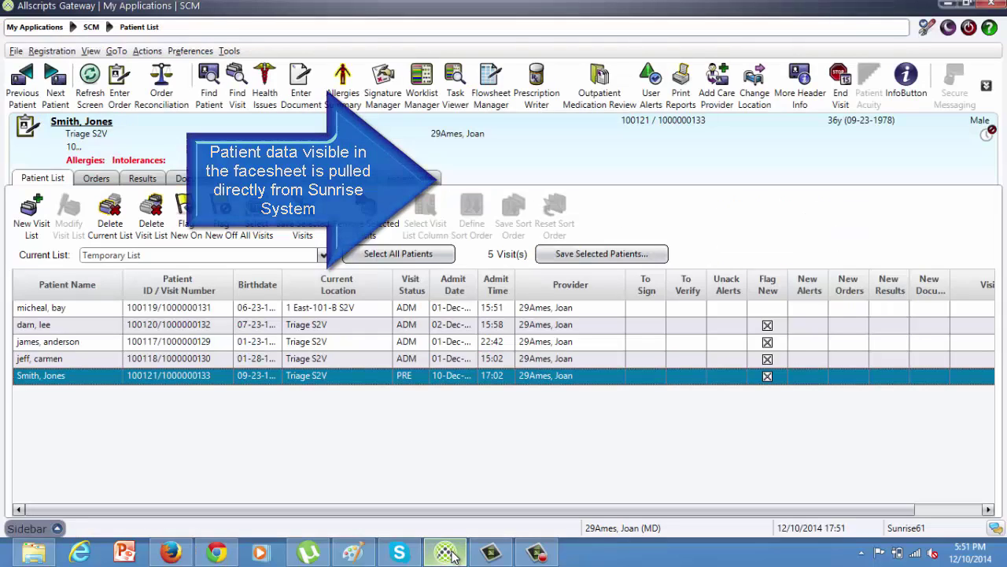
click(50, 329)
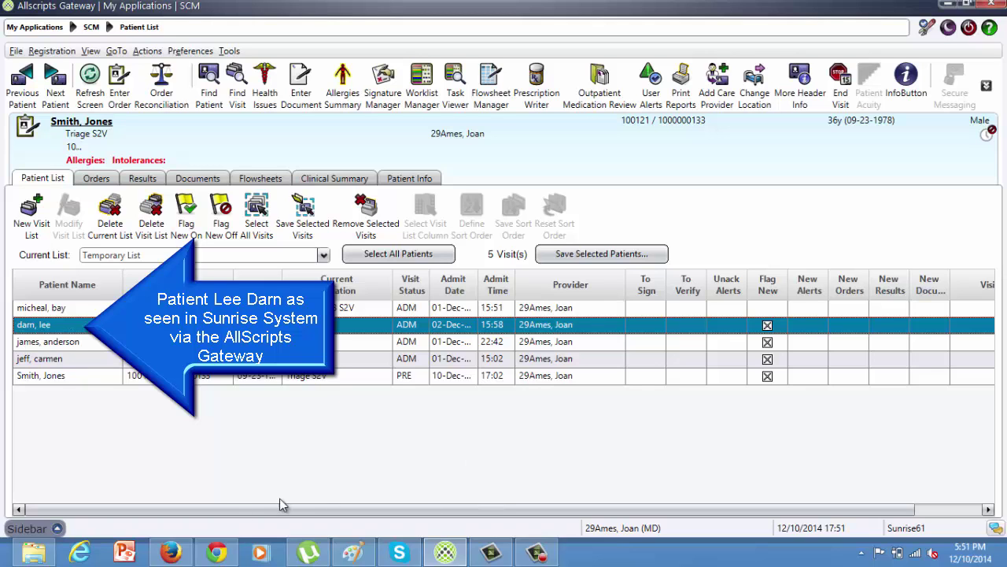
click(217, 552)
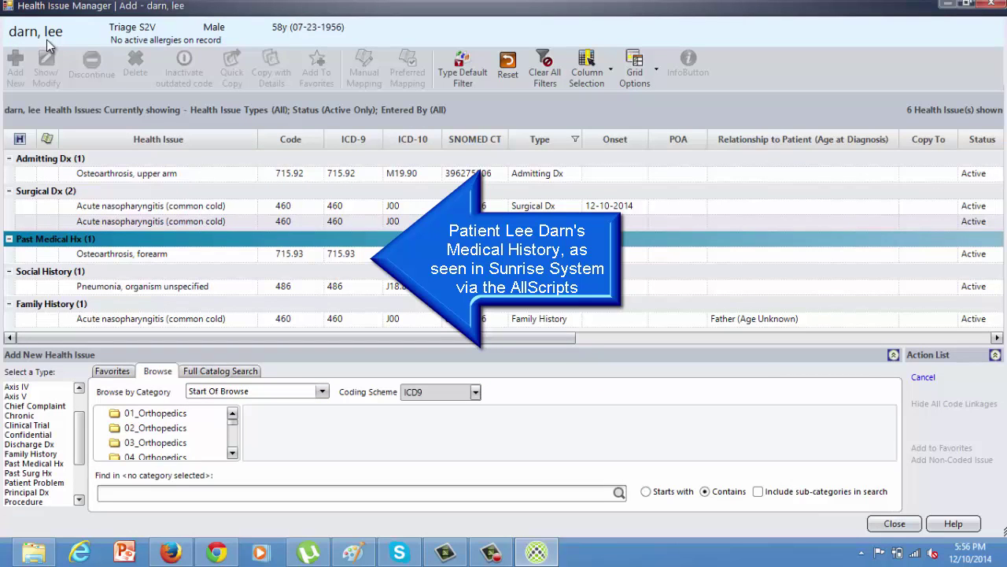
click(52, 178)
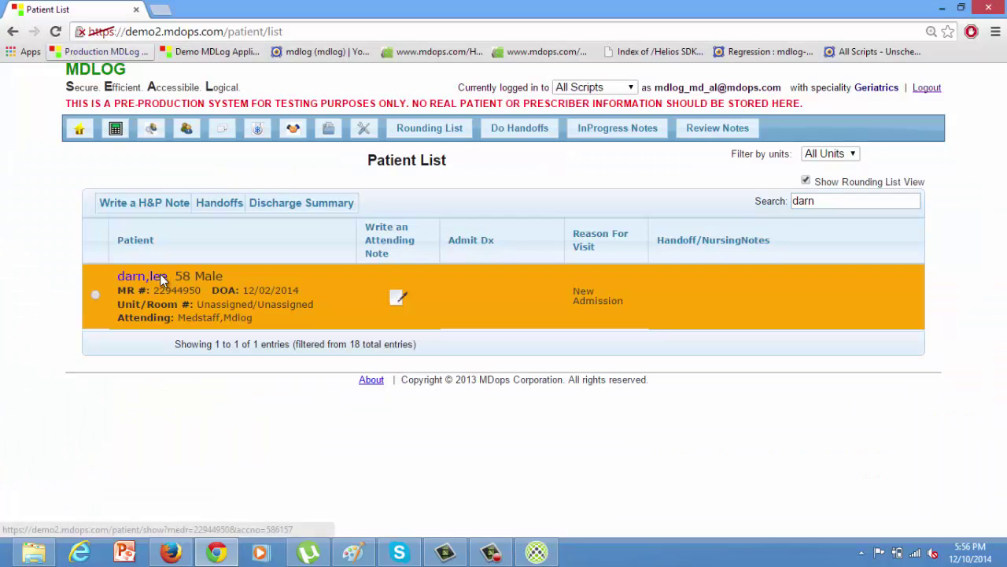
- Open the patient's facesheet from the MDLOG patient list and start editing the medical history
click(160, 276)
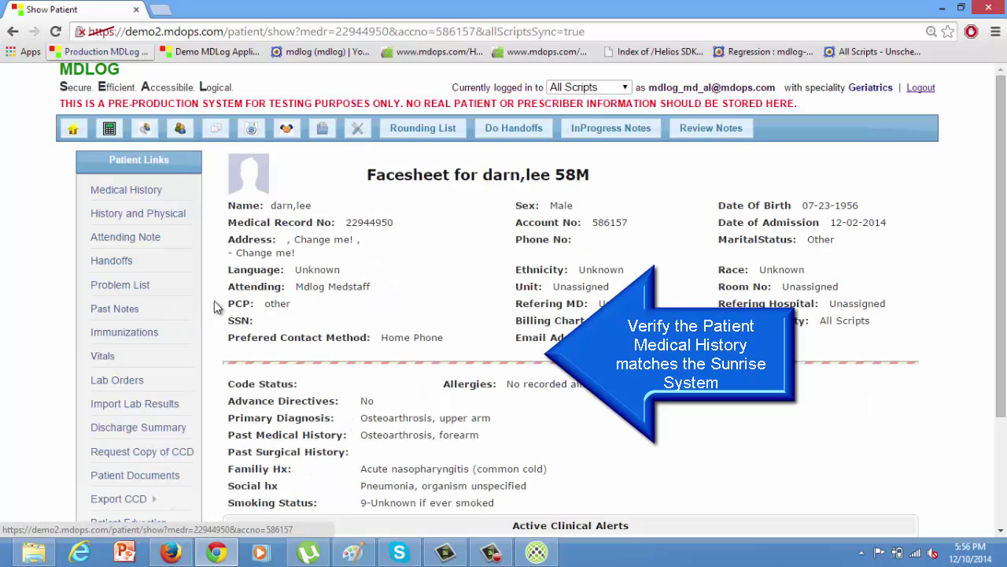
drag(1005, 182, 1005, 247)
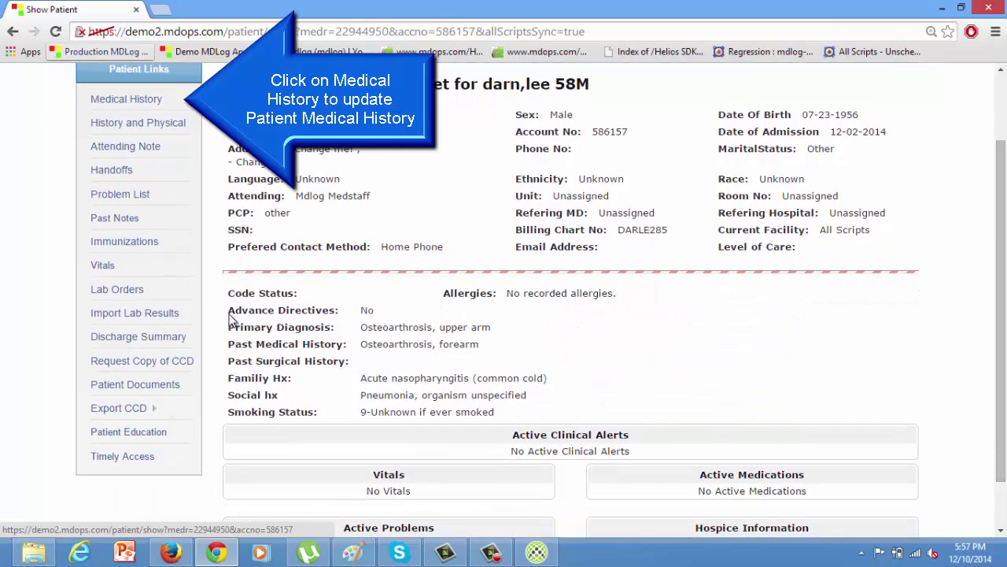
click(124, 101)
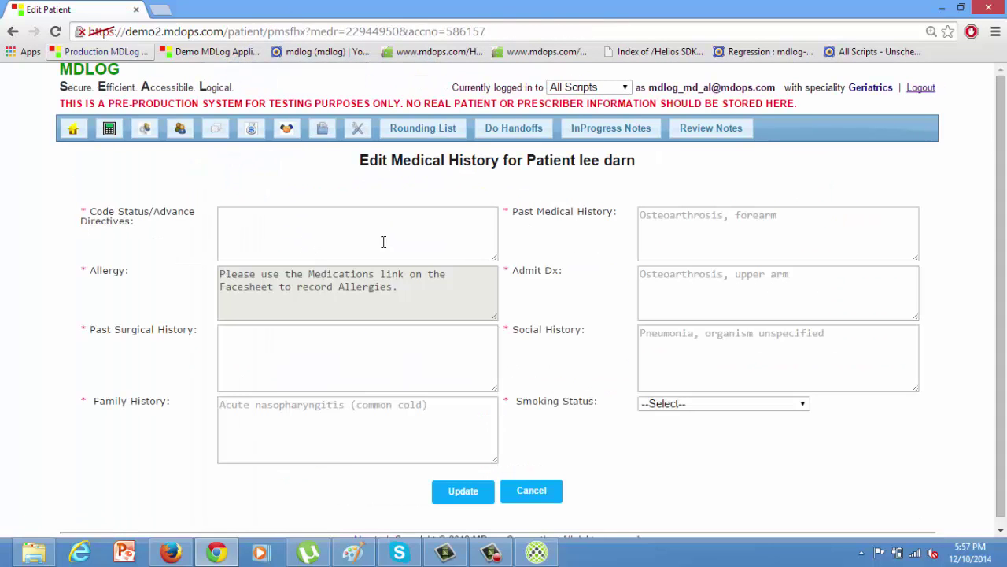
- Enter "Lower arm" as the patient's past medical history
click(701, 232)
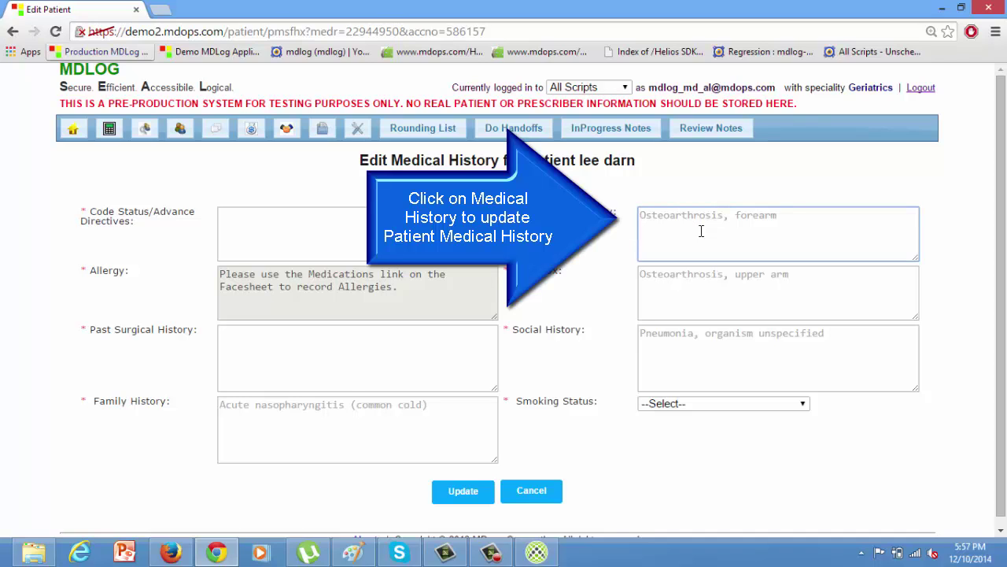
text(Upper)
key(BackSpace)
key(BackSpace)
key(BackSpace)
key(BackSpace)
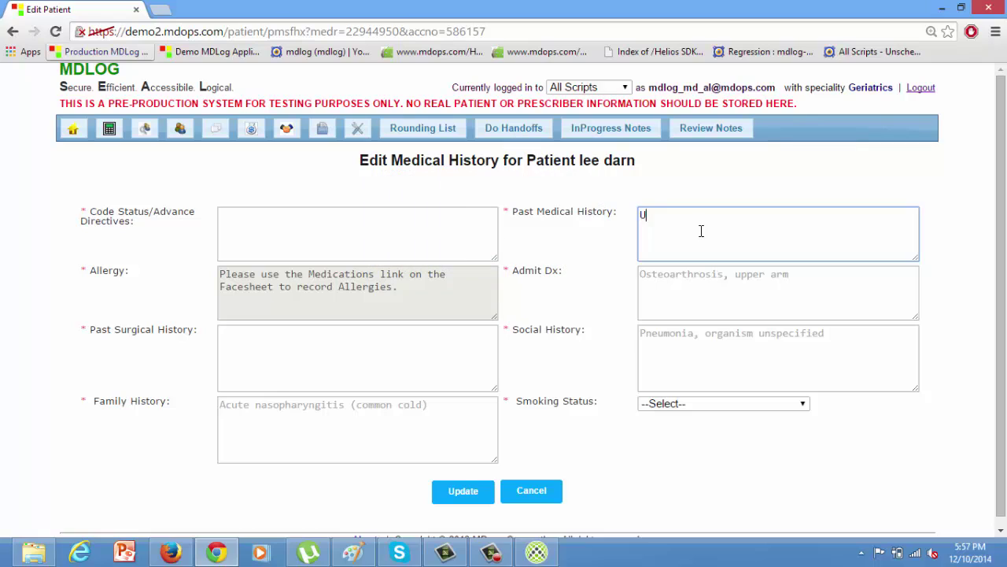
key(BackSpace)
text(Lower arm)
- Enter "marked for medical care" as the Admit Dx and "Specified history" as the social history
click(710, 299)
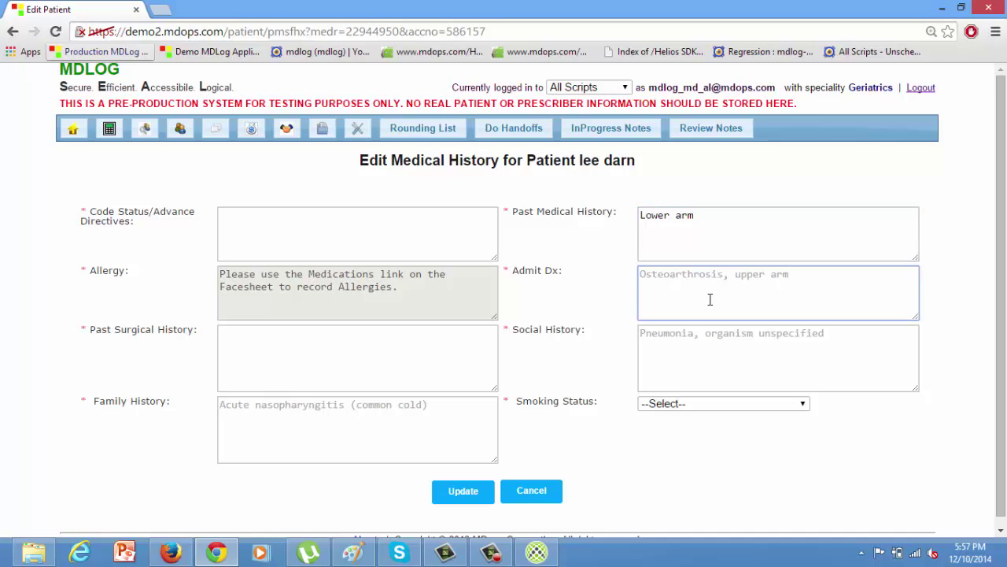
text(marked)
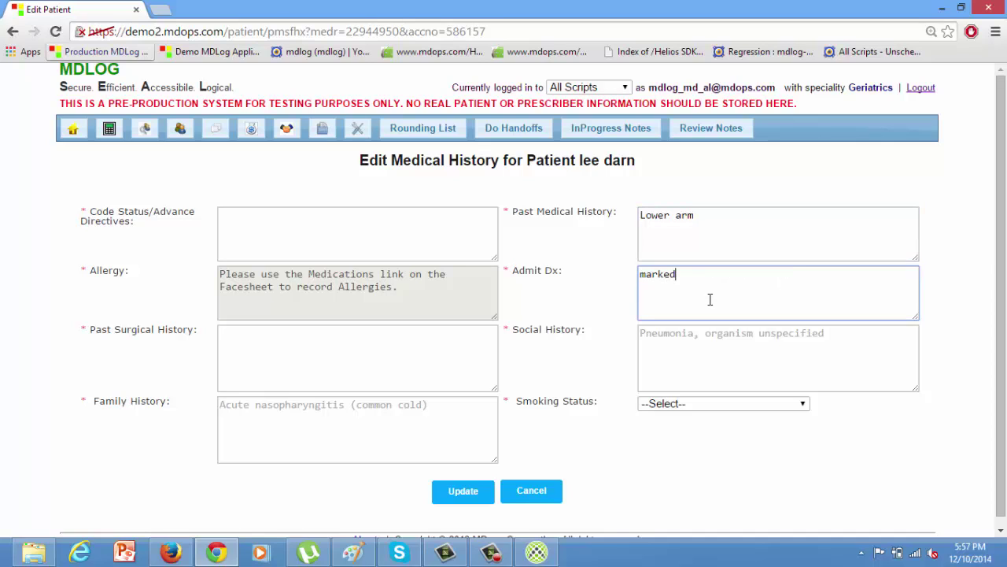
text( for medical care)
click(675, 339)
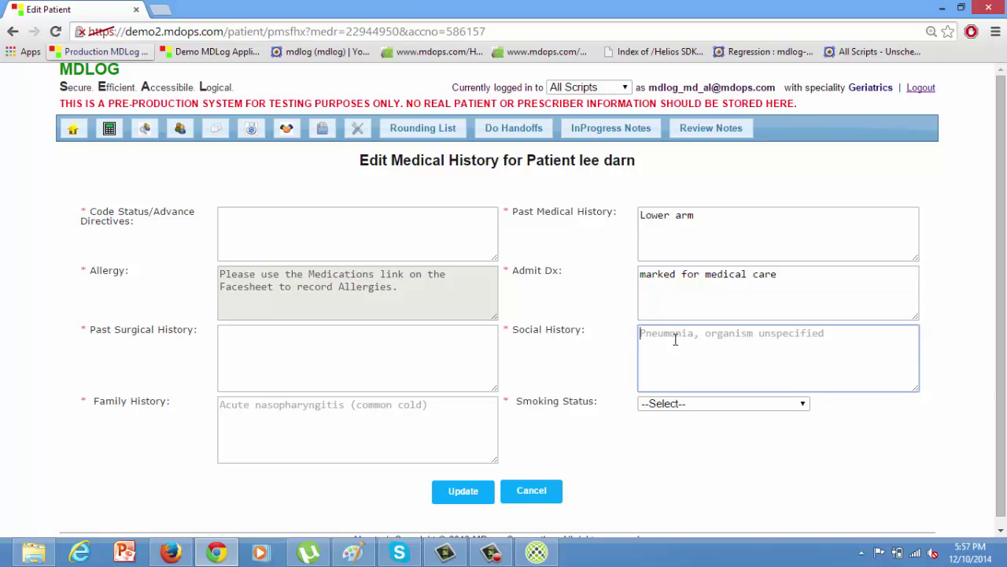
text(Specified )
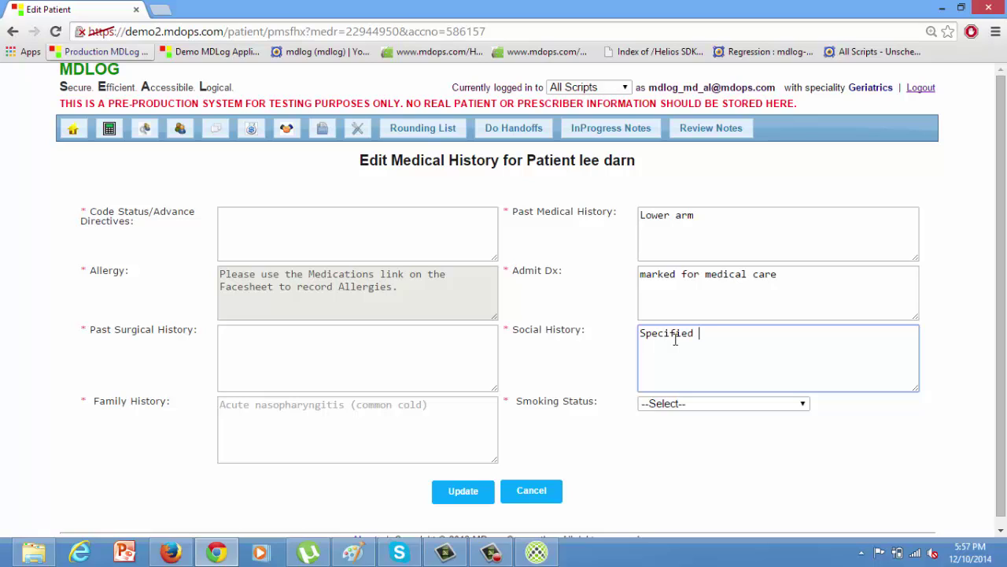
text(history)
- Record "Diabetes" as family history and "Knee Surgery" as past surgical history, and submit the medical history update
click(306, 419)
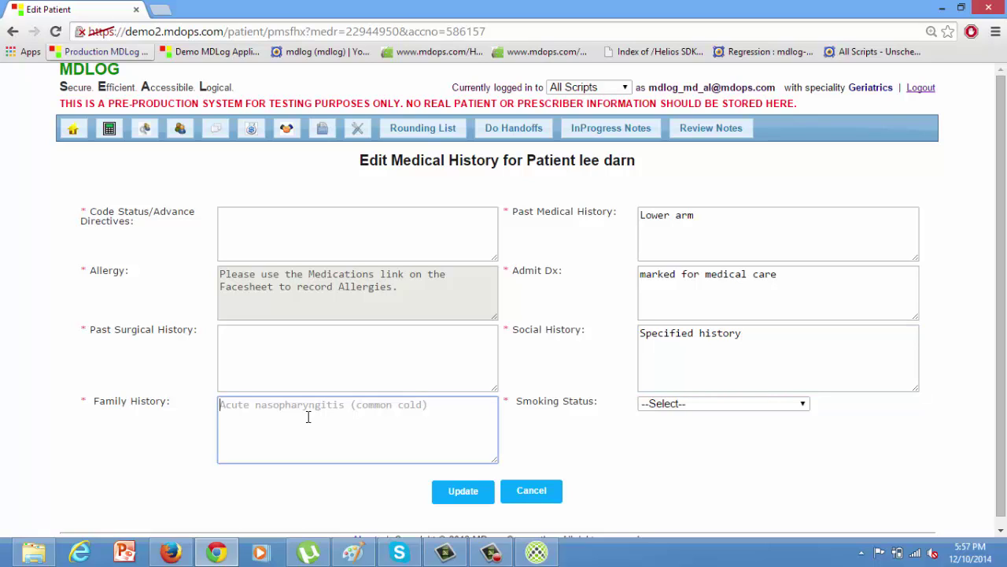
text(Diabeted)
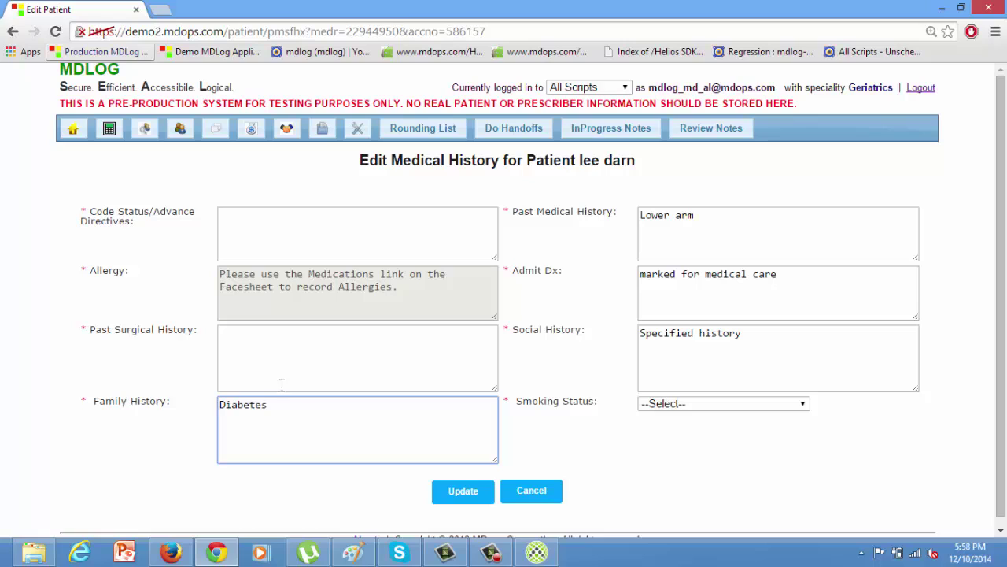
click(269, 350)
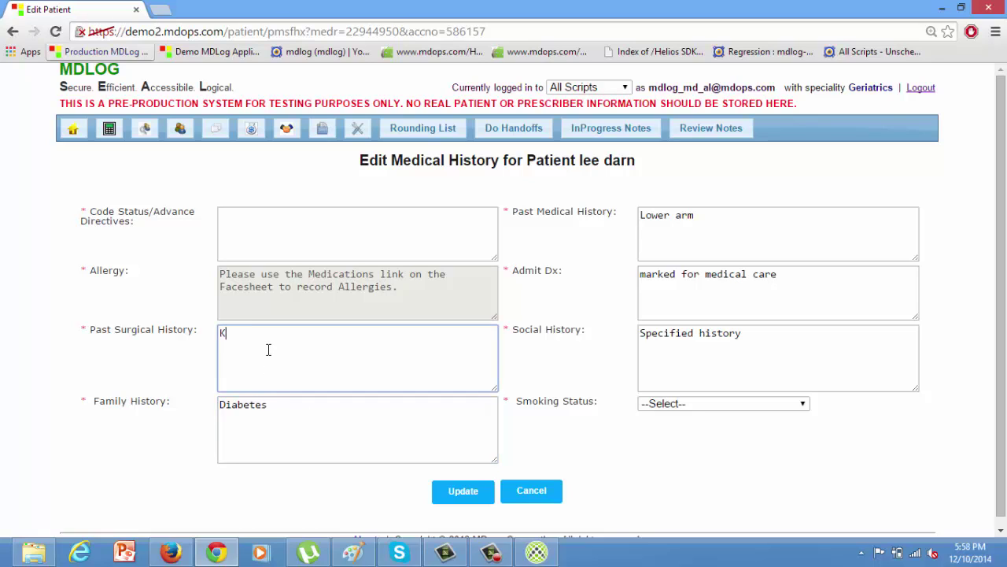
text(Knee Surgery)
click(465, 492)
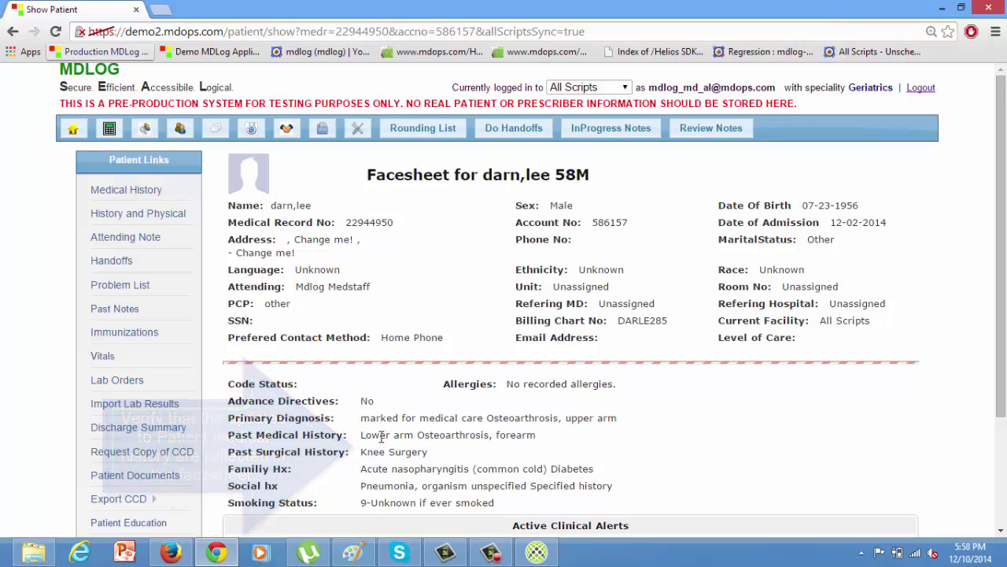
- Check the primary diagnosis and history entries on the patient's facesheet
drag(363, 418, 521, 418)
click(498, 453)
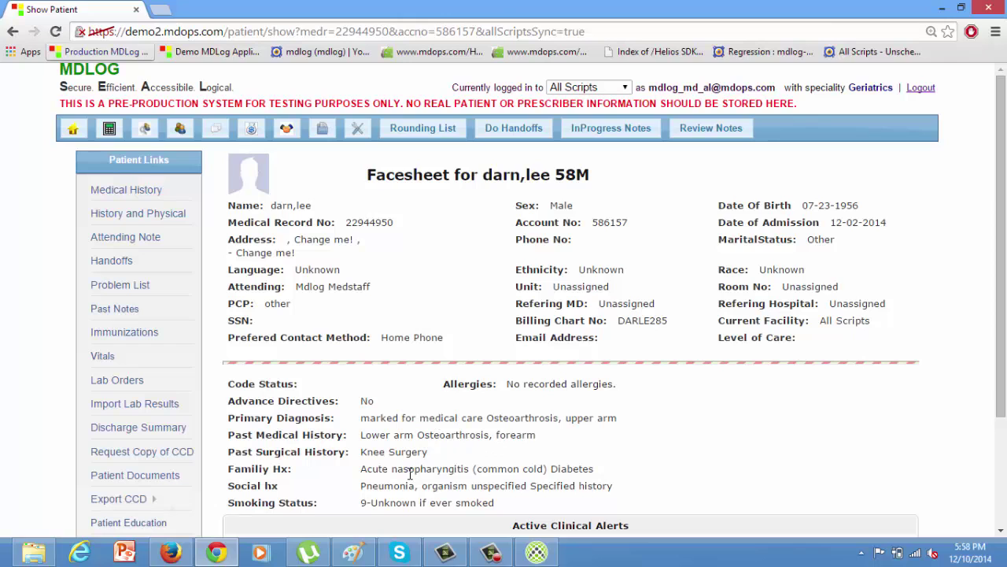
- Open the patient's Health Issue Manager in Allscripts Gateway and review the surgical, social and family history entries
click(538, 553)
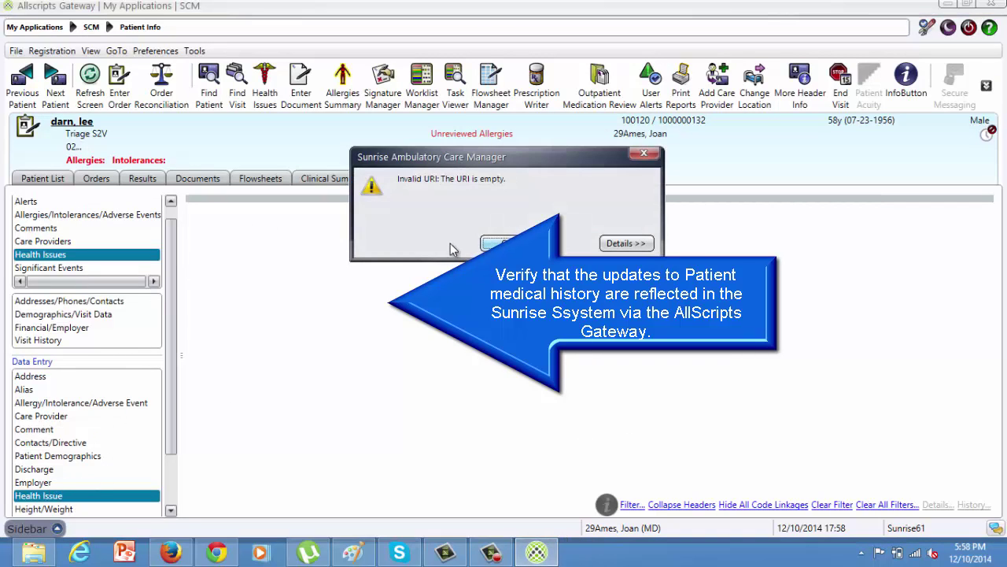
click(504, 243)
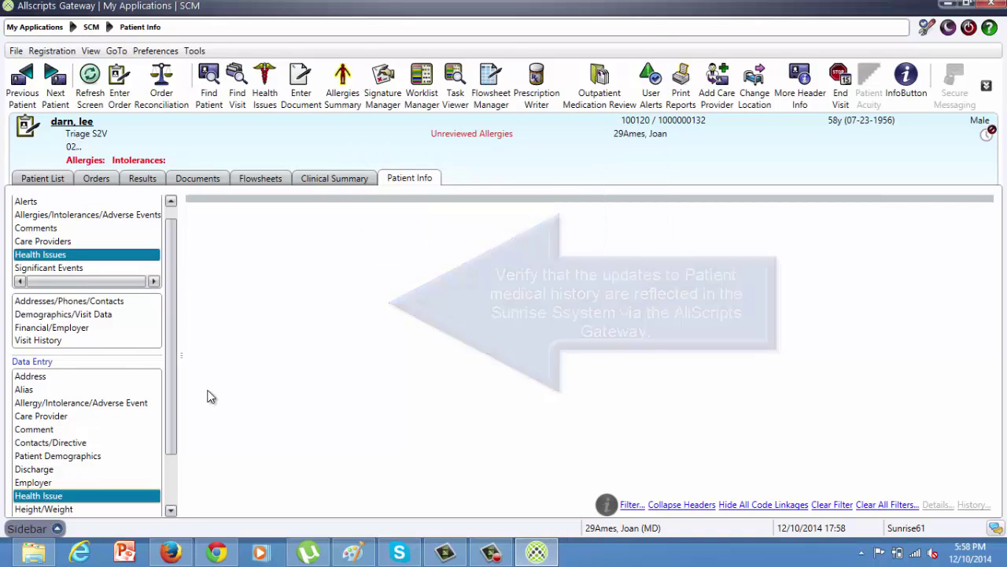
double_click(53, 498)
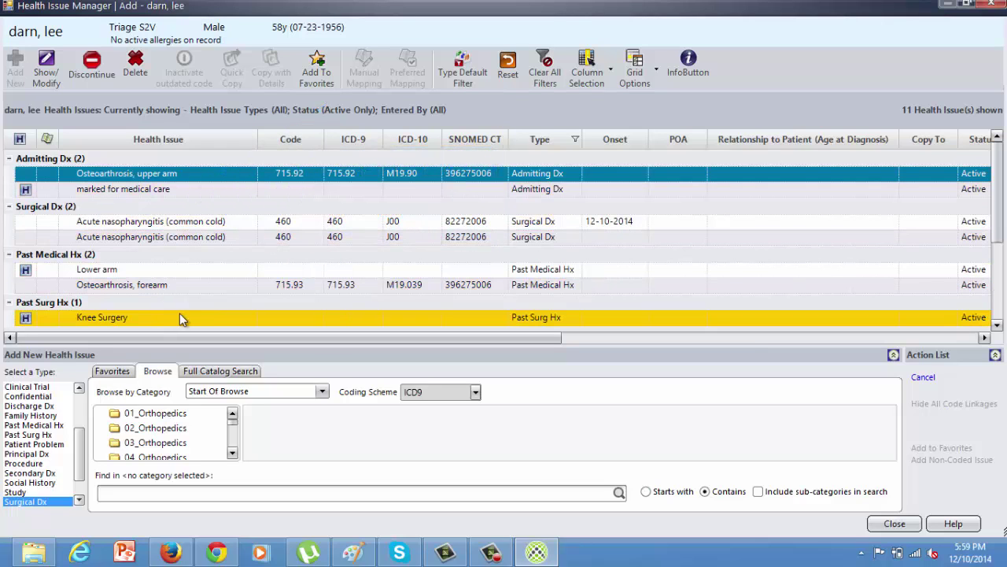
scroll(975, 321, down, 3)
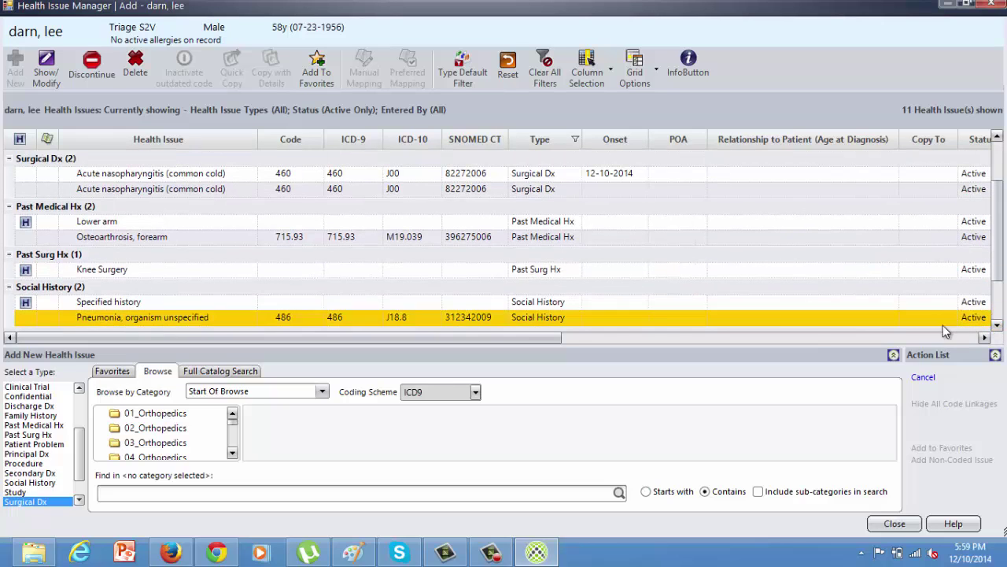
click(315, 271)
scroll(996, 318, down, 2)
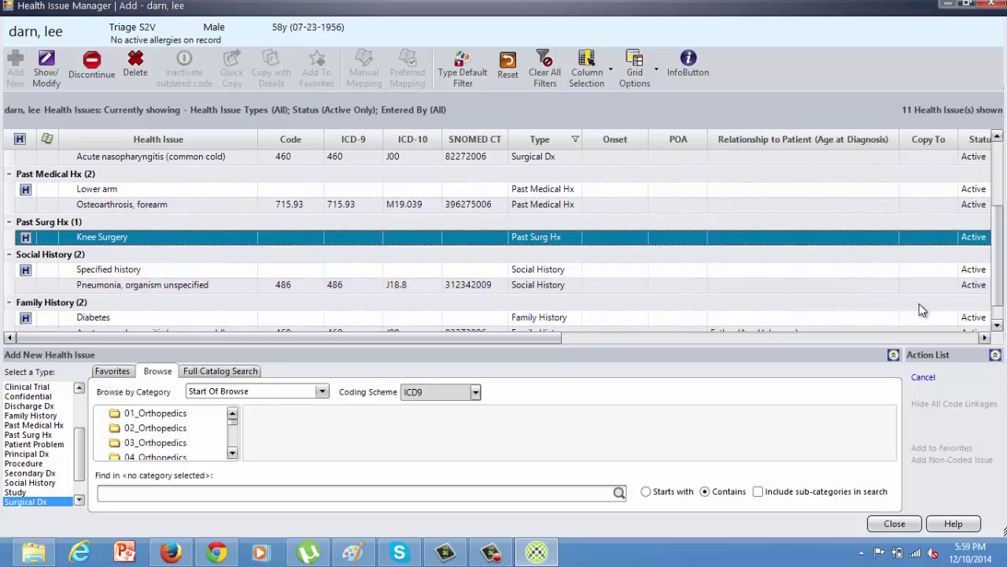
click(998, 325)
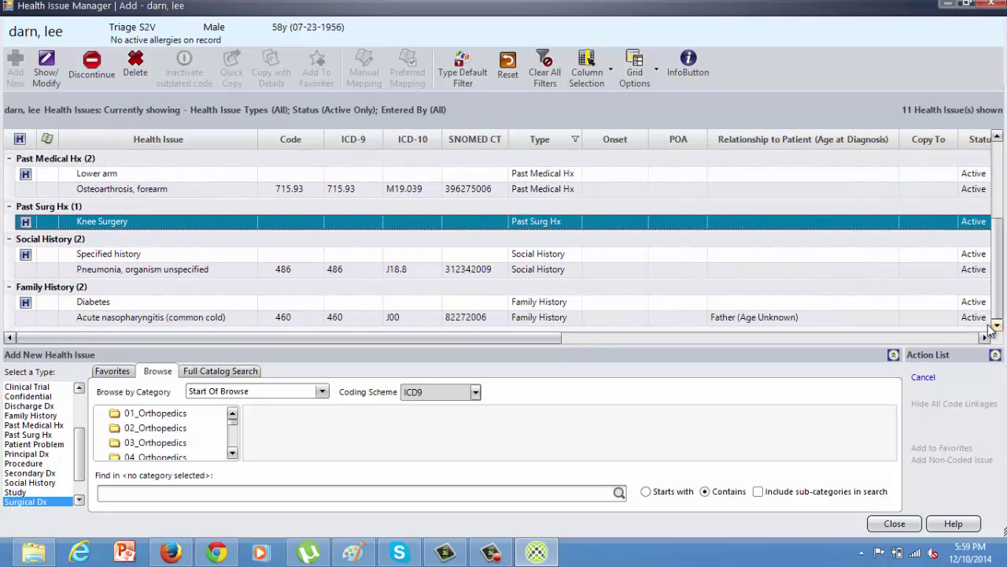
click(415, 307)
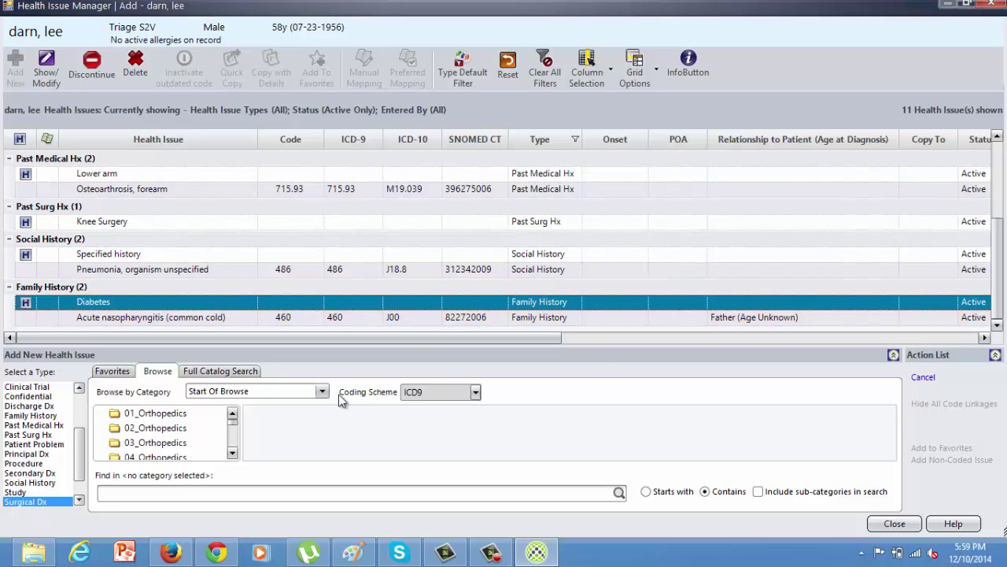
- Compare the health issues with the history on the MDLOG facesheet, and close the Health Issue Manager in Allscripts Gateway
click(217, 552)
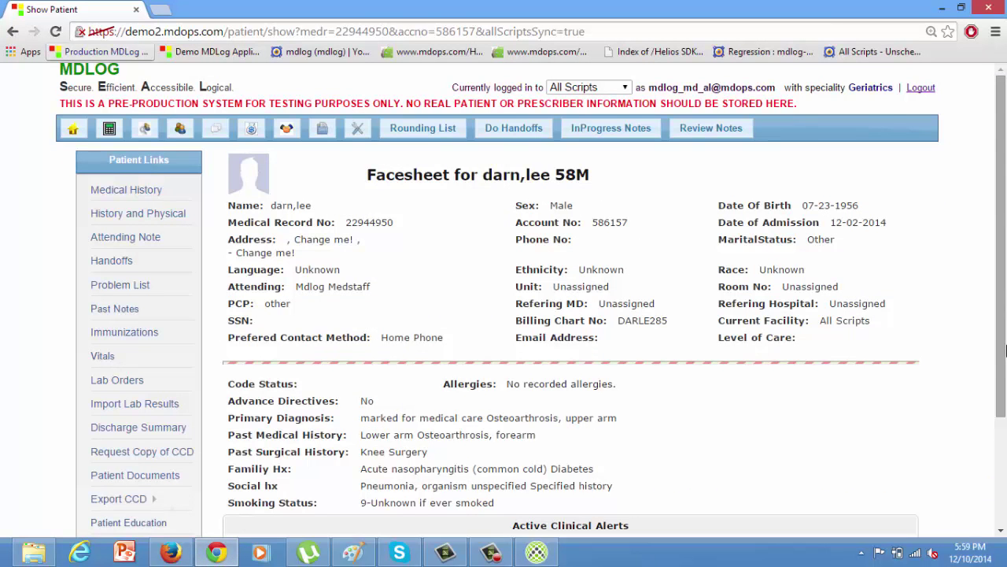
scroll(700, 383, down, 2)
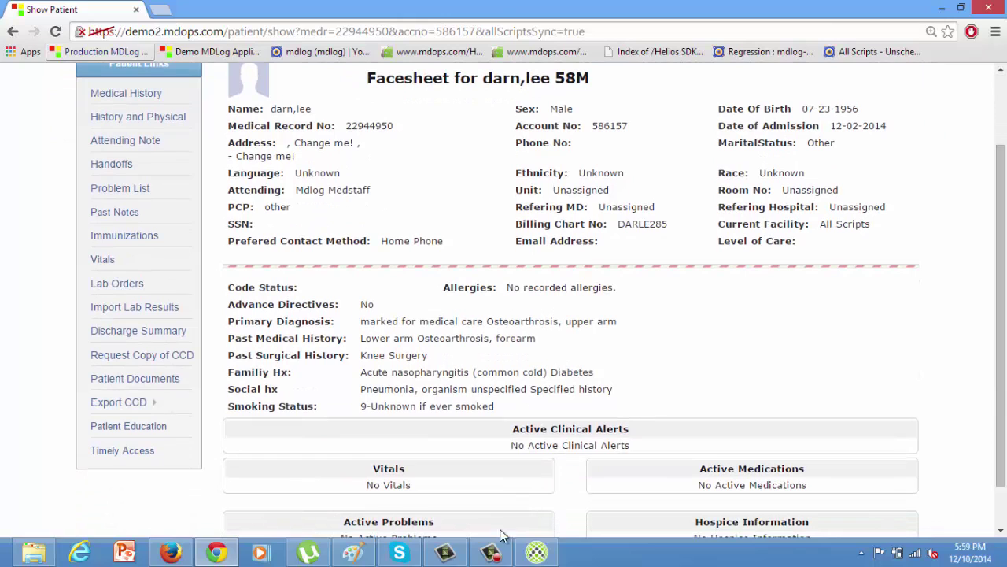
click(529, 548)
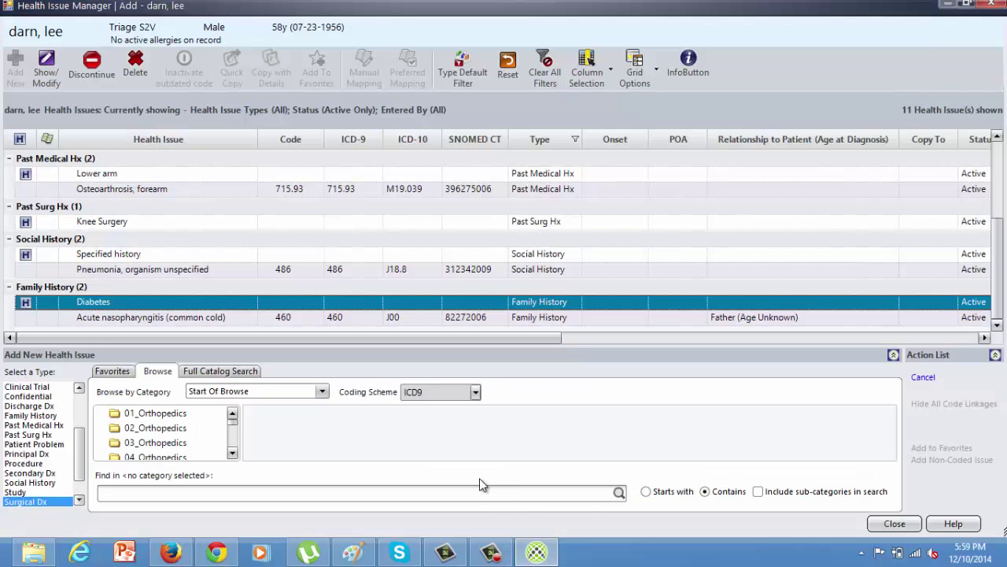
click(895, 524)
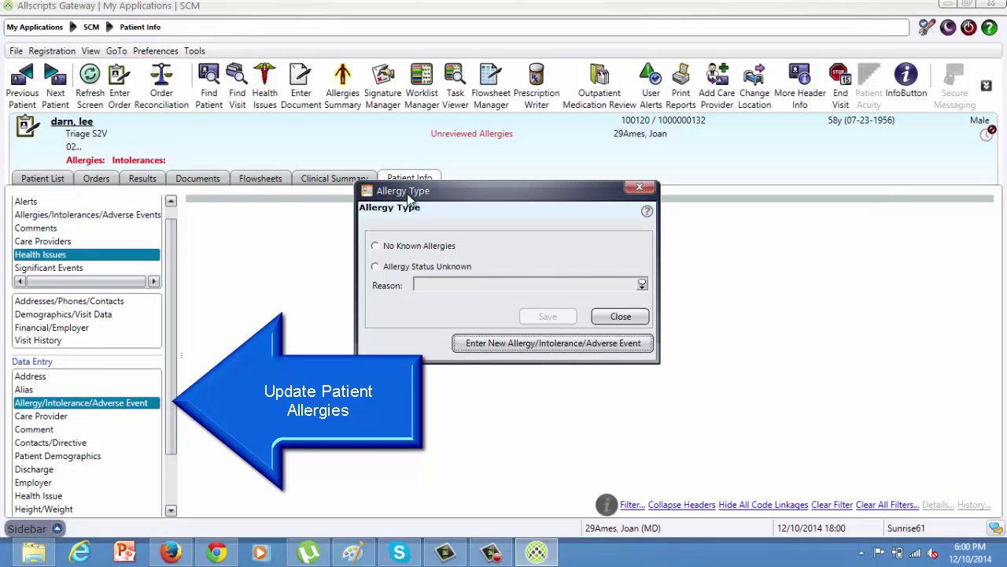
- Start a new drug allergy entry for the patient with 12 Hour Decongestant as the allergen
click(536, 344)
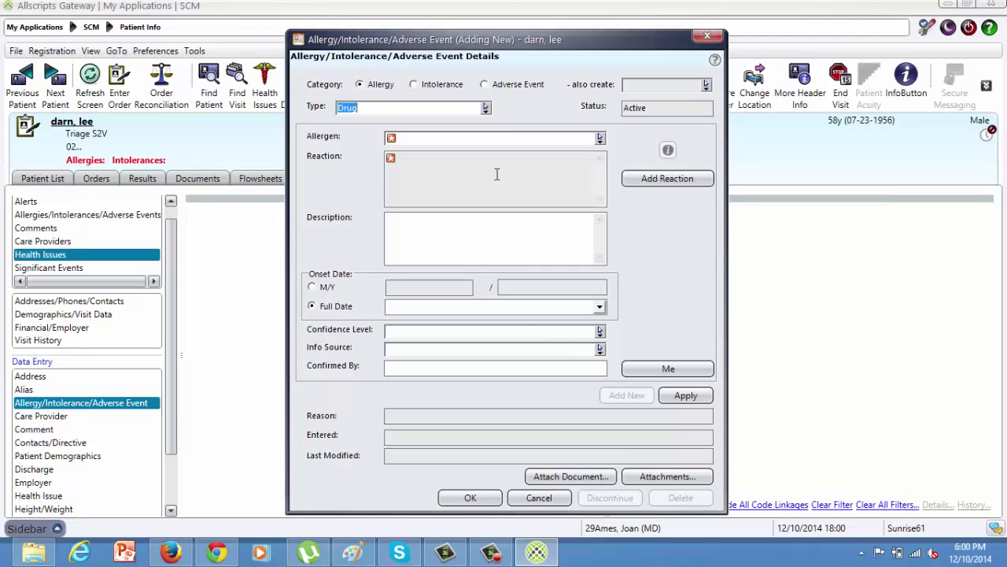
click(600, 139)
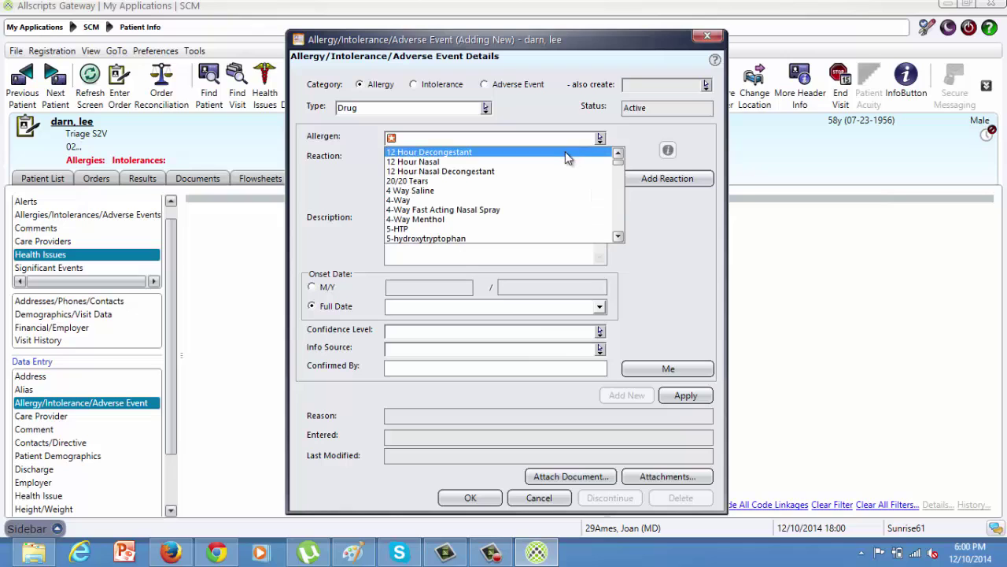
click(565, 152)
click(565, 151)
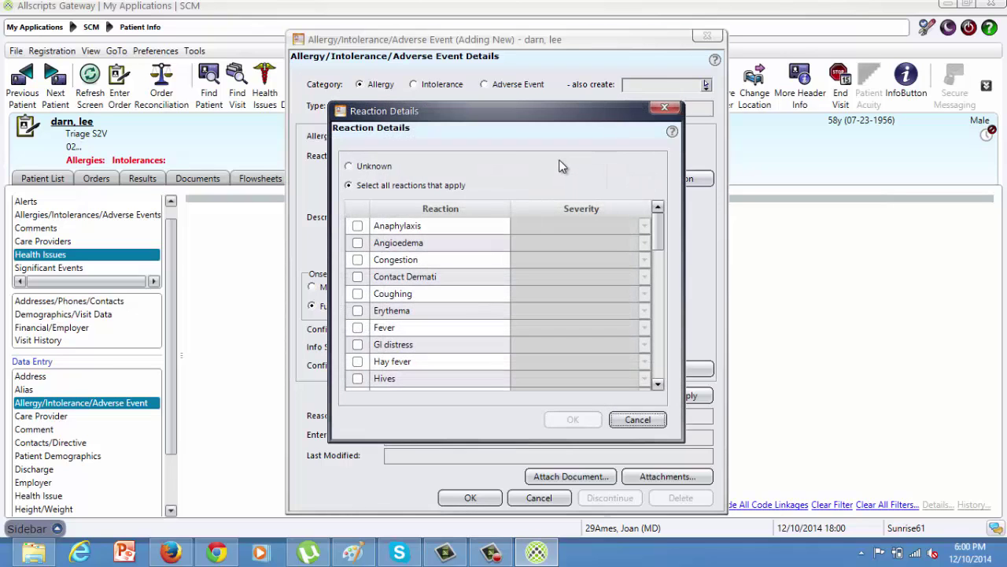
- Add Anaphylaxis with Mild severity as the allergy's reaction and save the allergy entry
click(358, 226)
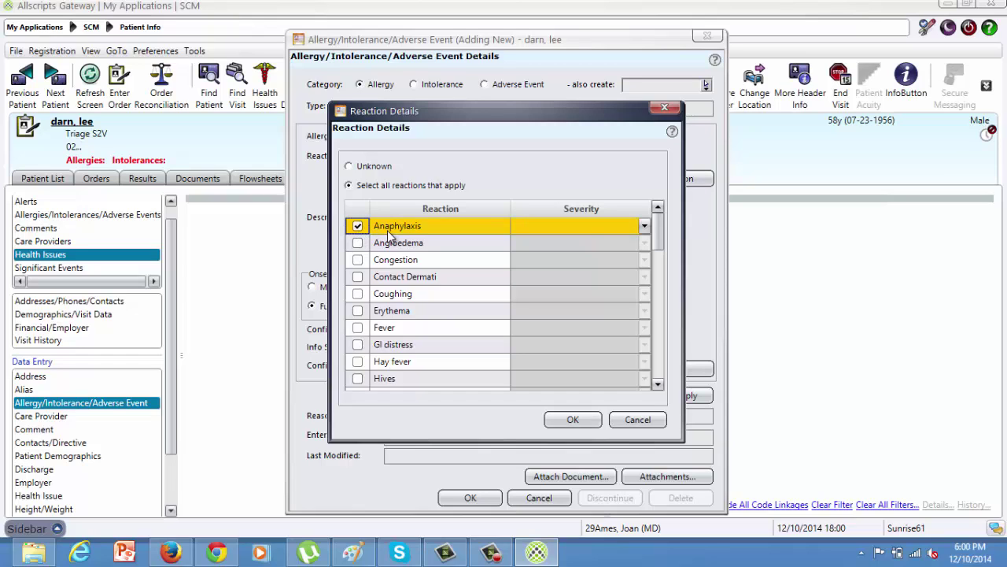
click(519, 226)
text(Mild)
click(574, 419)
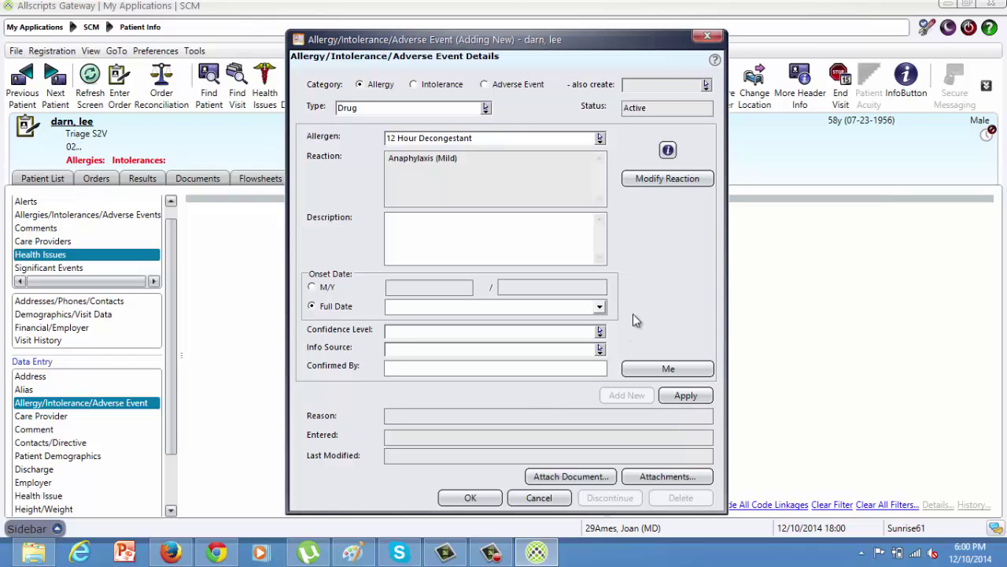
click(470, 498)
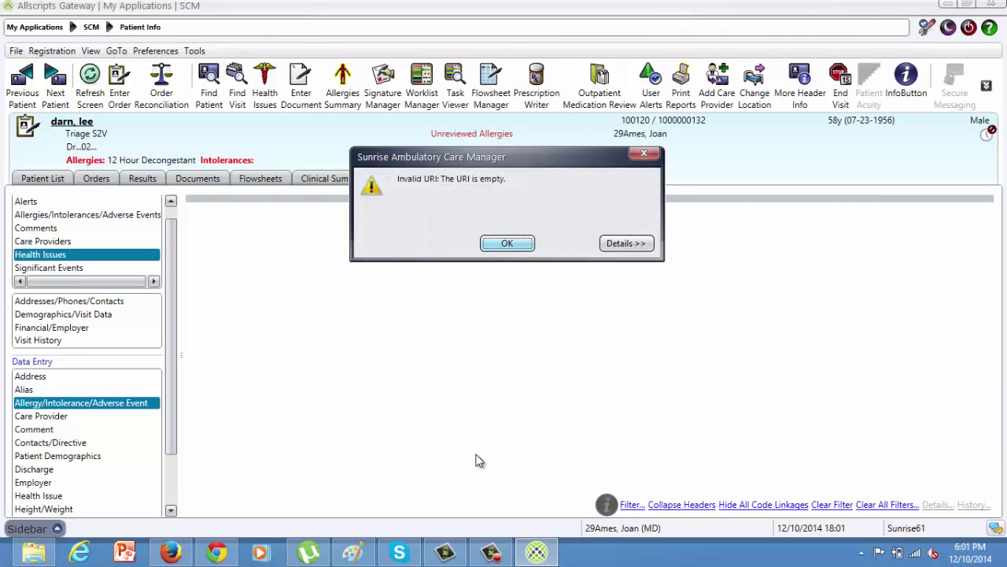
- Dismiss the error message in Allscripts Gateway and switch to MDLOG to open its patient list
click(504, 242)
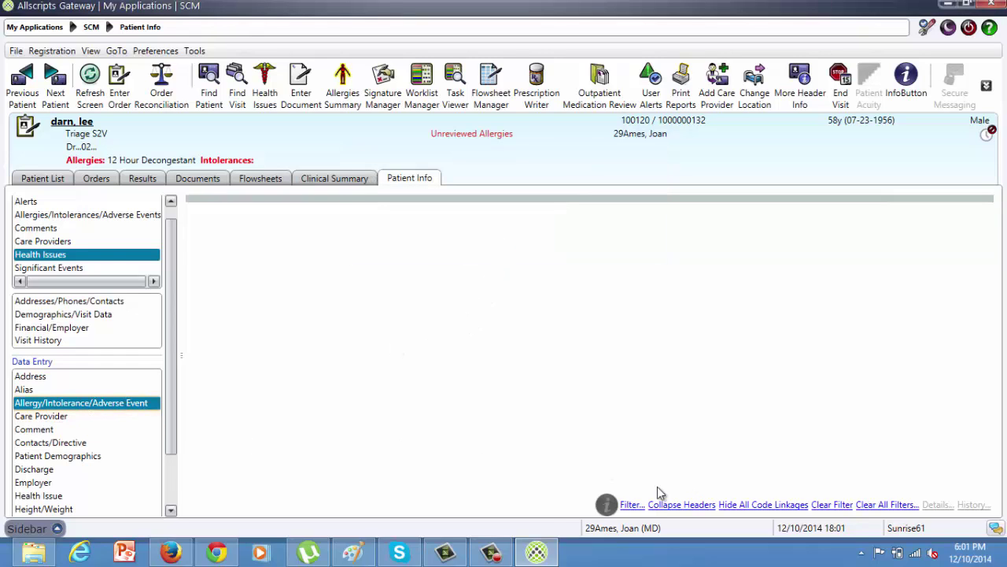
click(211, 555)
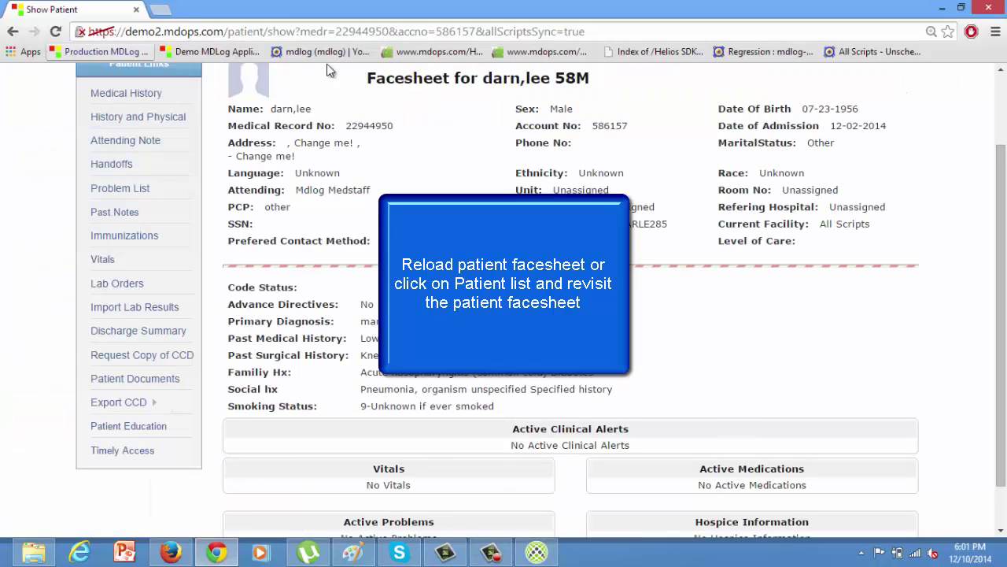
scroll(1002, 172, up, 2)
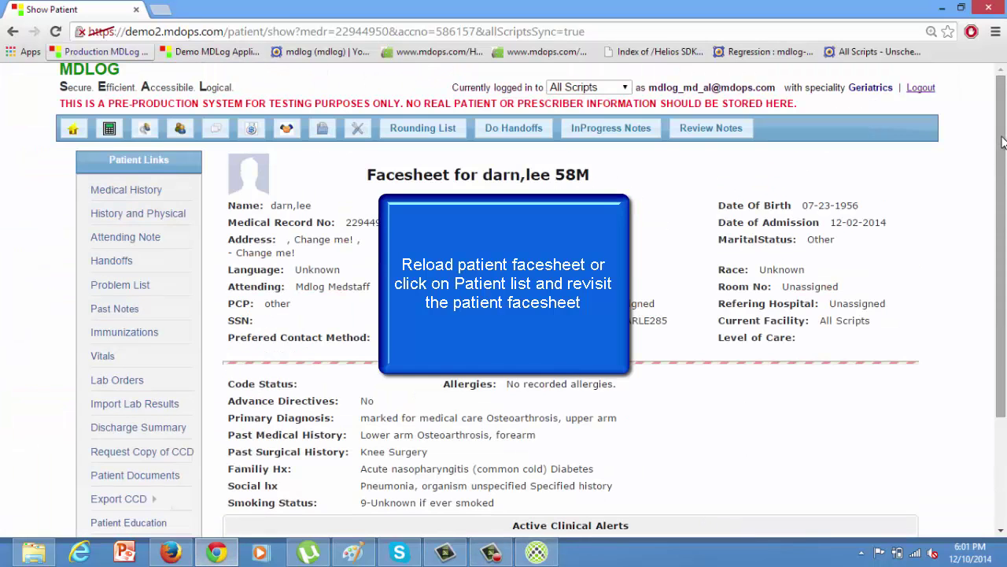
click(75, 133)
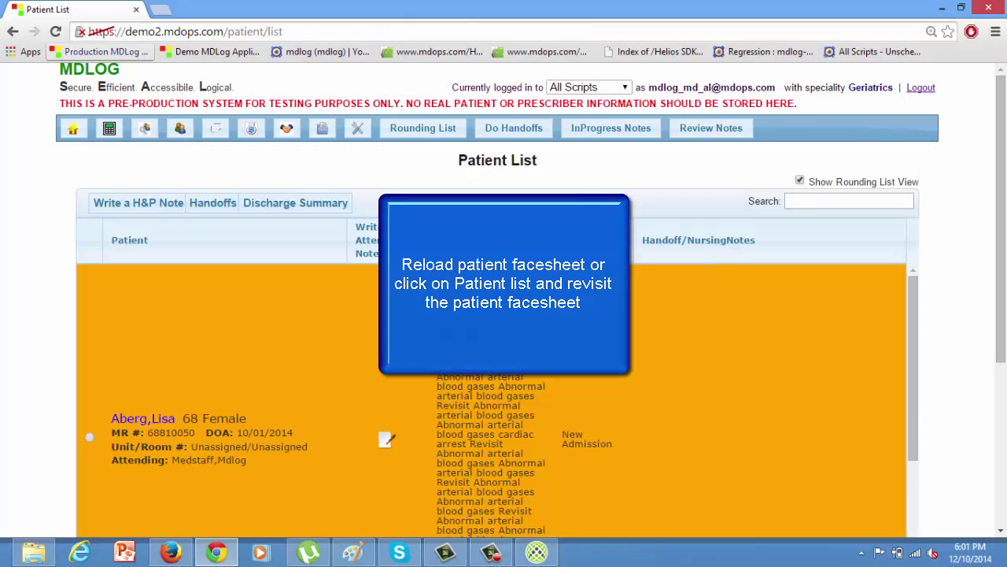
- Search the patient list by the patient's last name and reopen the facesheet to check the allergies synced from Sunrise
click(804, 201)
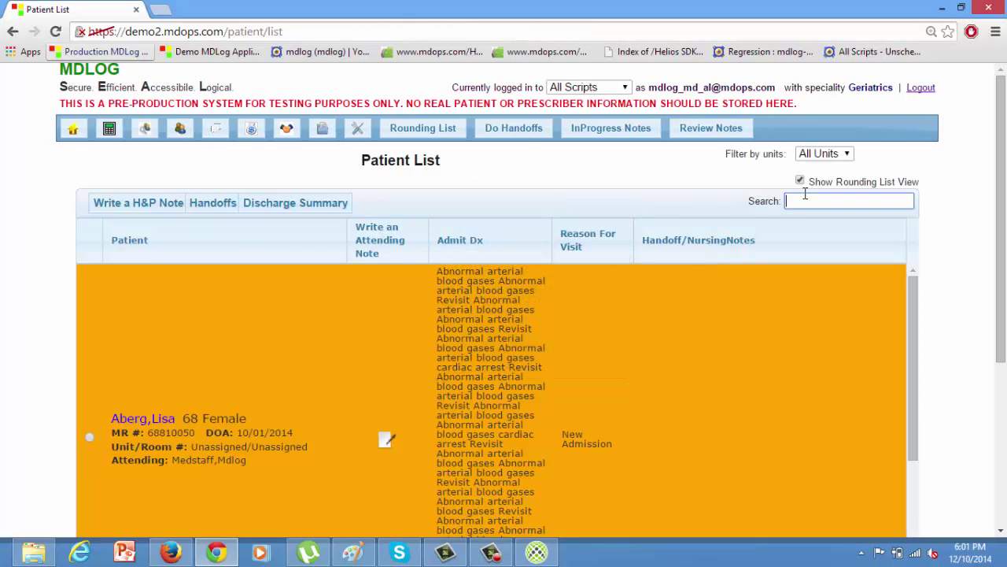
text(darn)
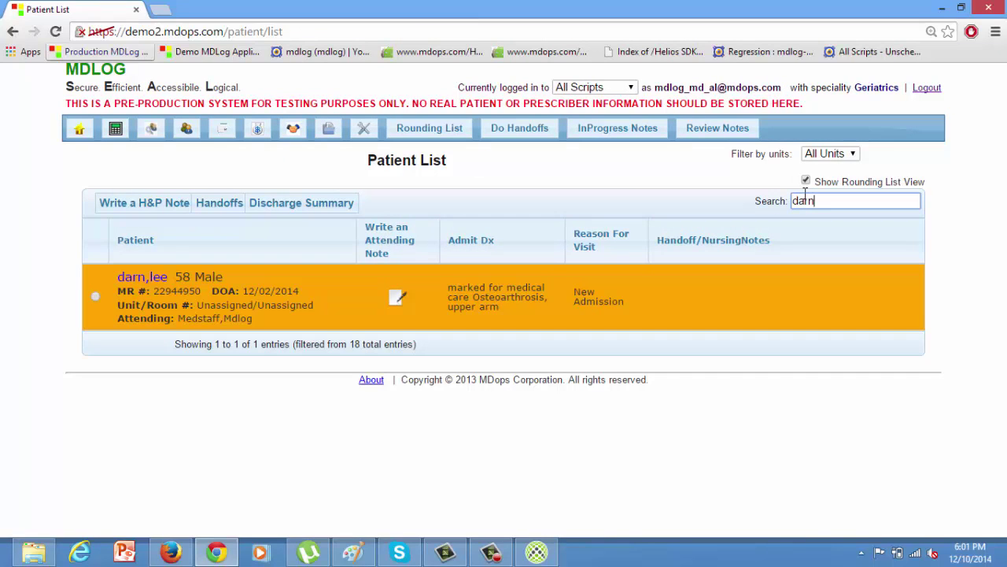
click(152, 277)
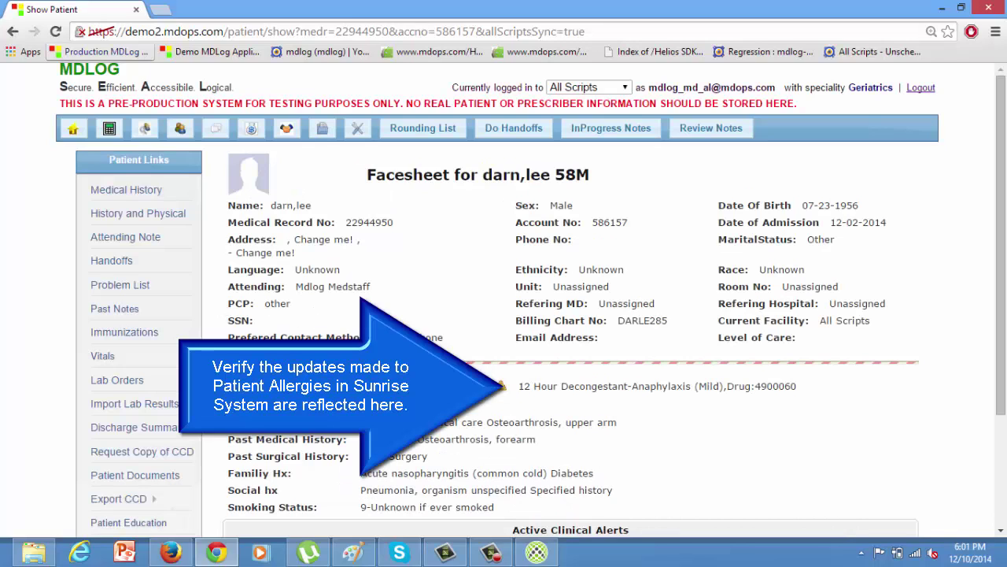
drag(527, 387, 811, 398)
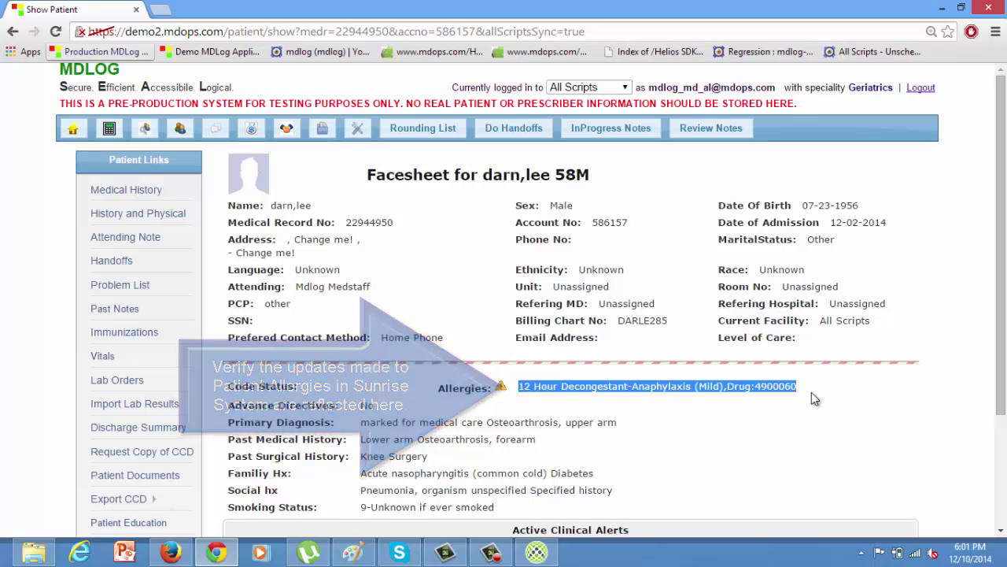
click(811, 399)
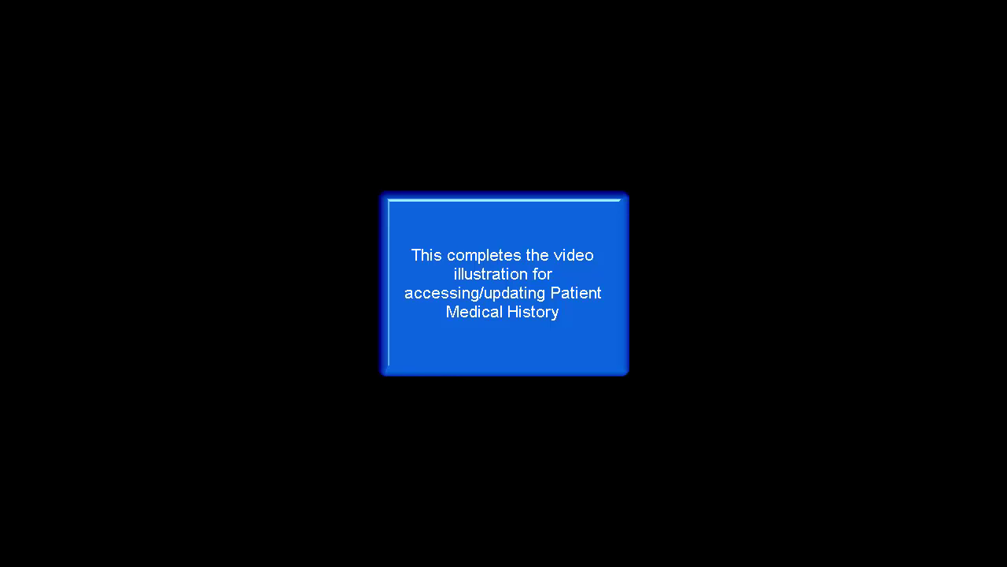